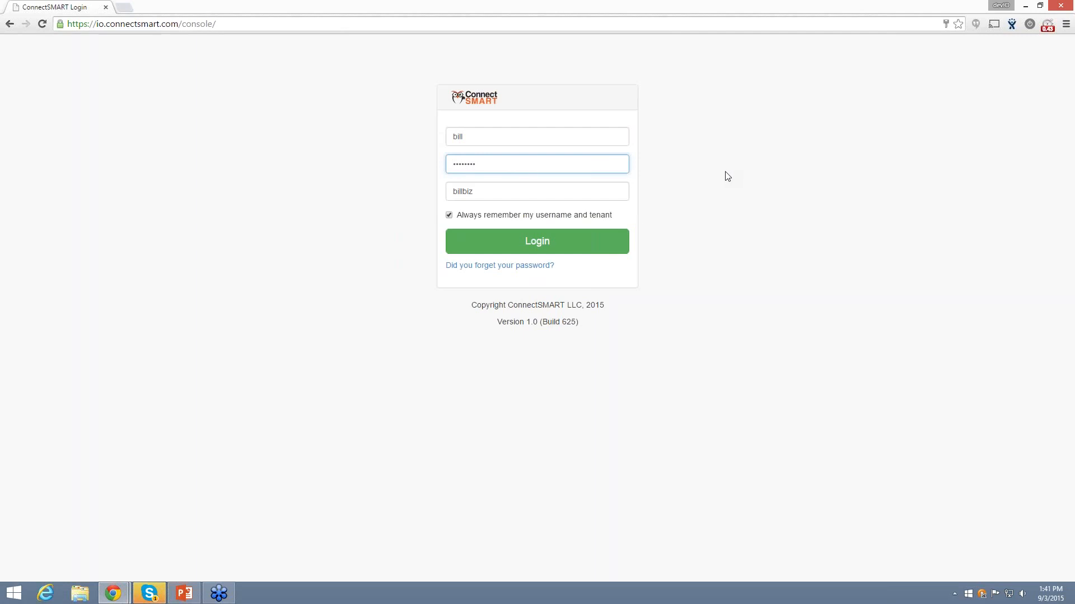
- Log in to the ConnectSMART console and decline saving the password in the browser
left_click(602, 242)
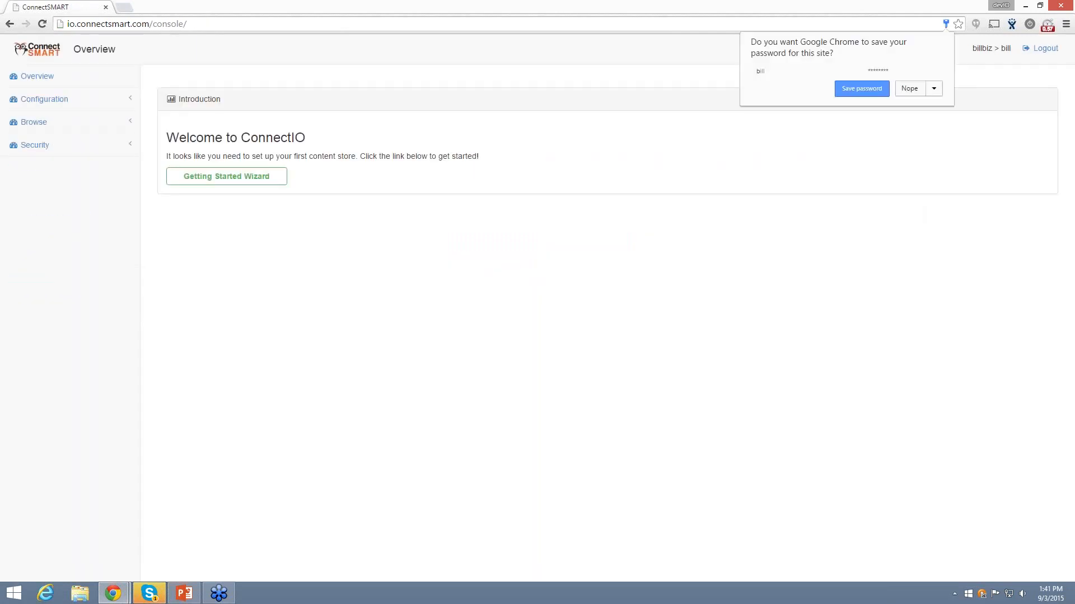
left_click(917, 88)
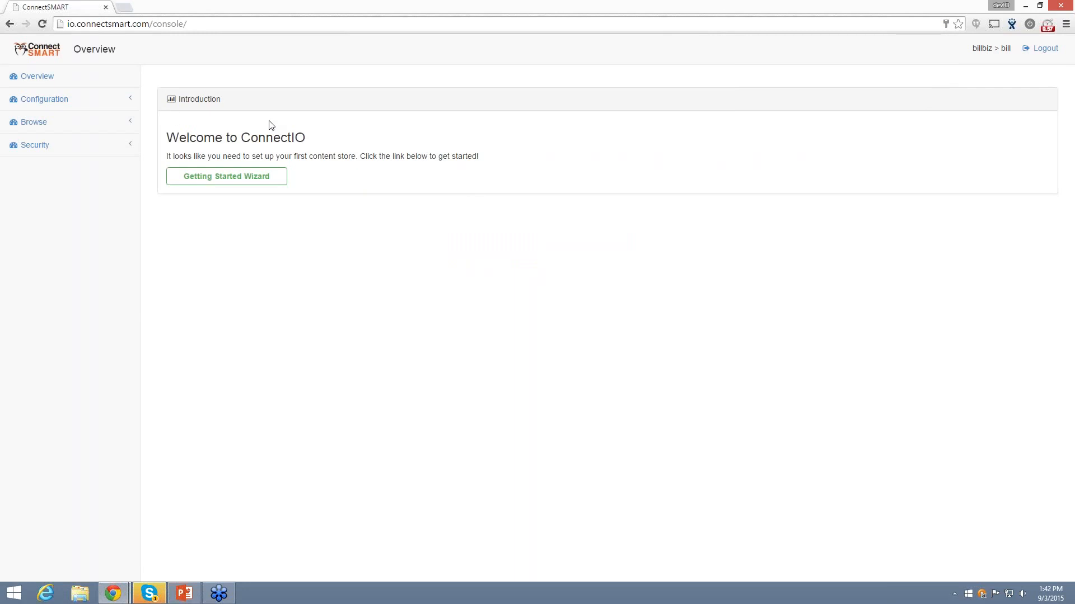
- Start the Getting Started Wizard, check the explanations of its stages and proceed to deploy the first content store
left_click(278, 183)
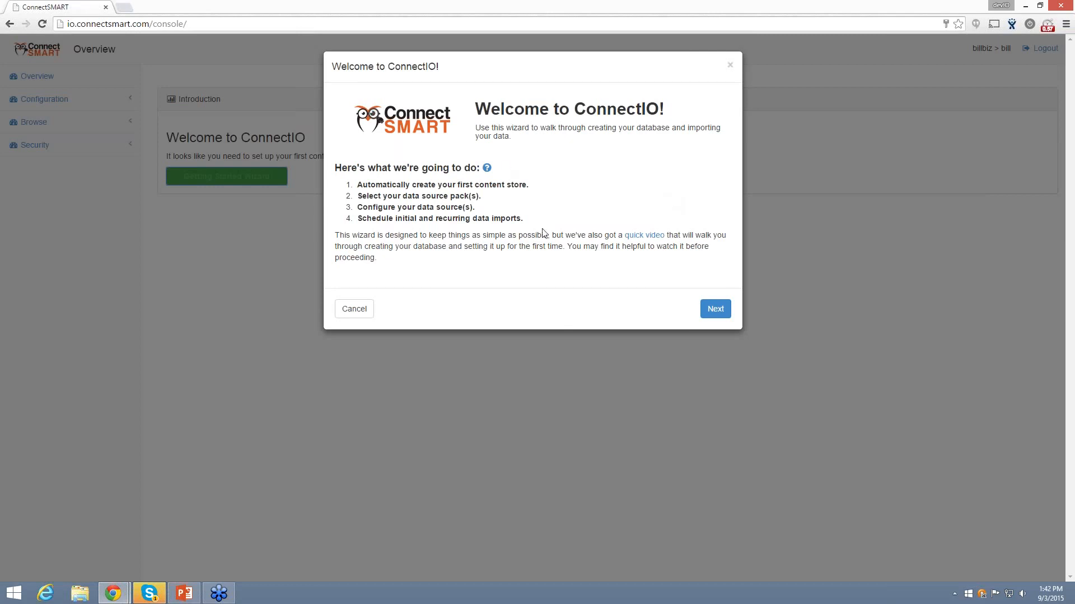
left_click(487, 168)
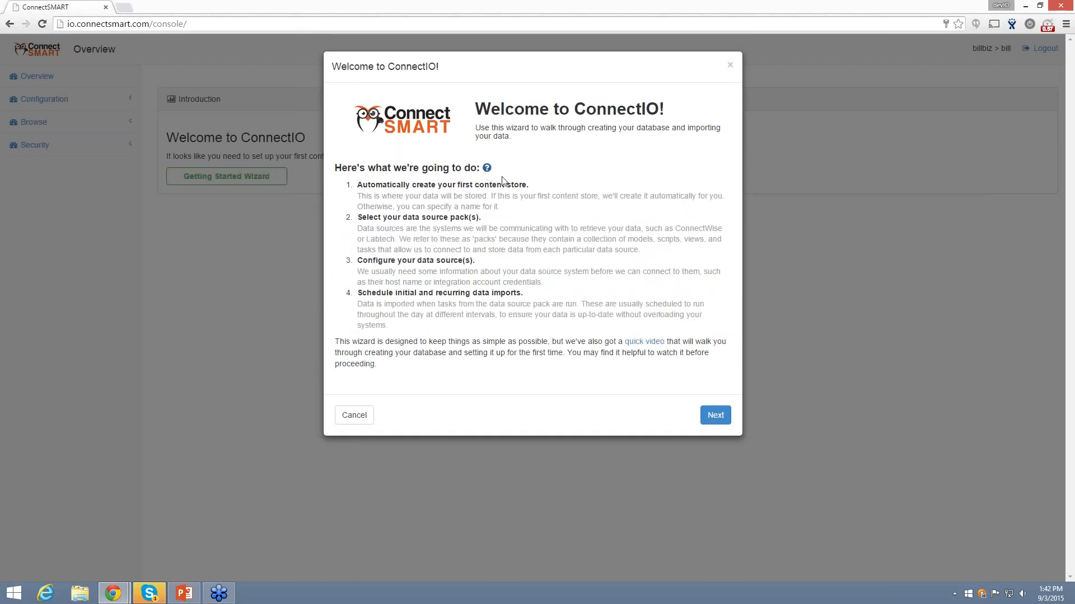
left_click(486, 168)
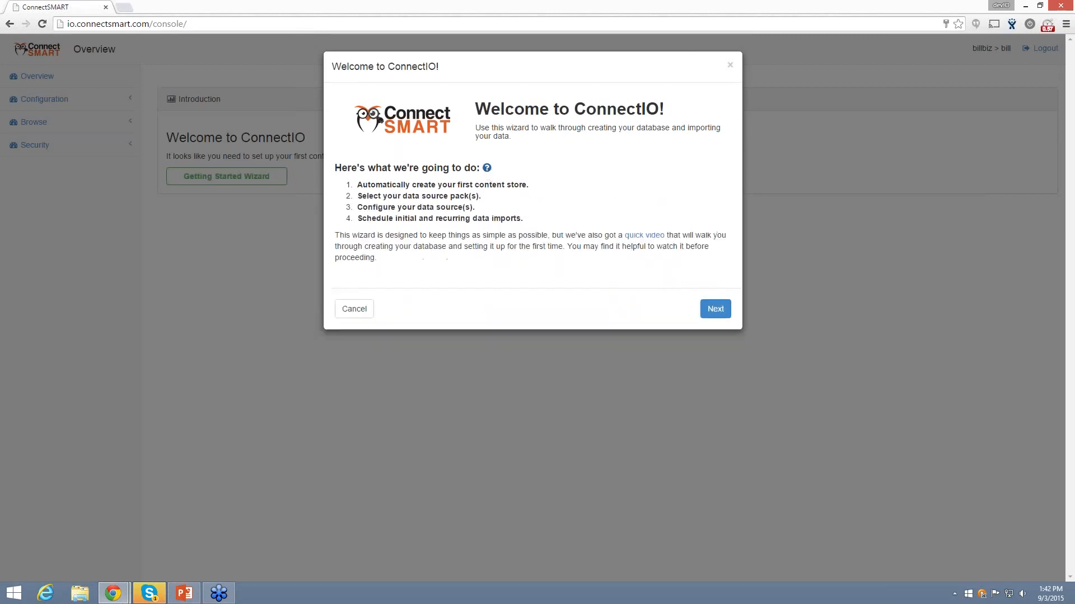
left_click(709, 309)
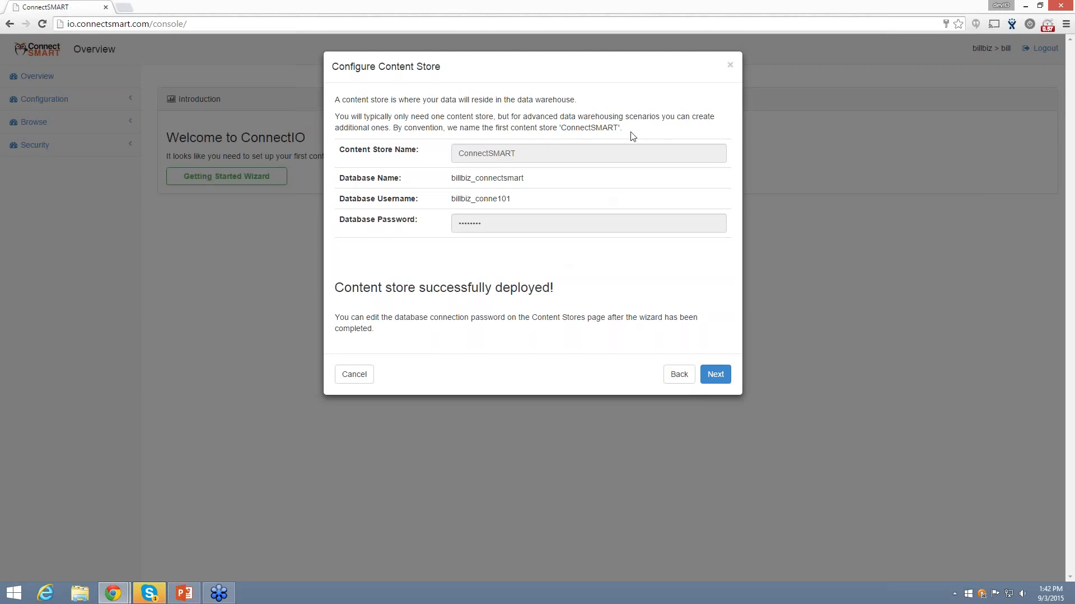
- Add the ConnectWise integration pack to the ConnectSMART content store and proceed to its configuration
left_click(715, 374)
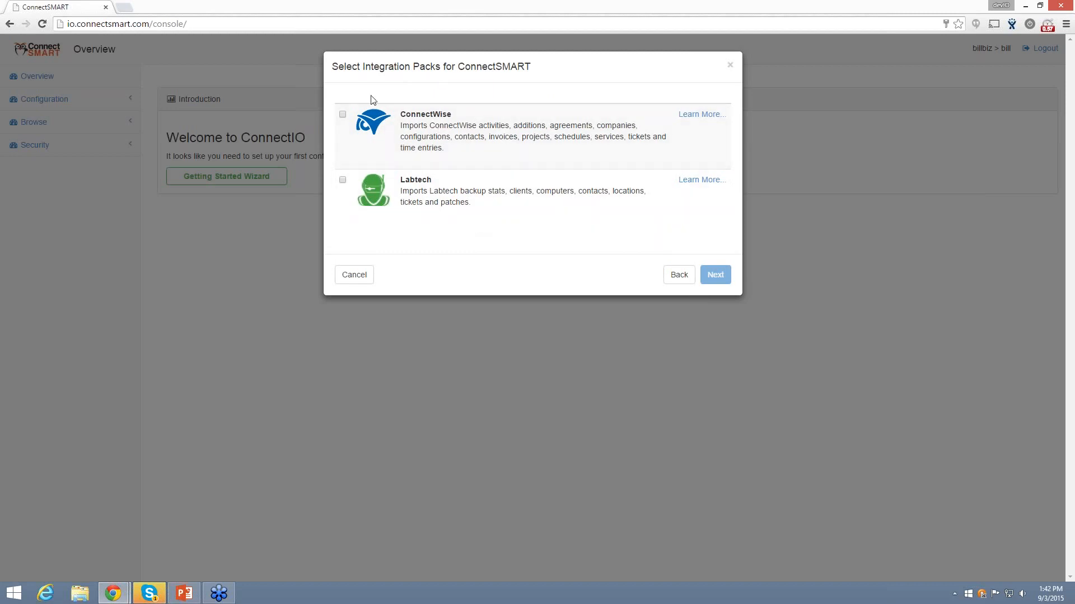
left_click(343, 115)
left_click(722, 277)
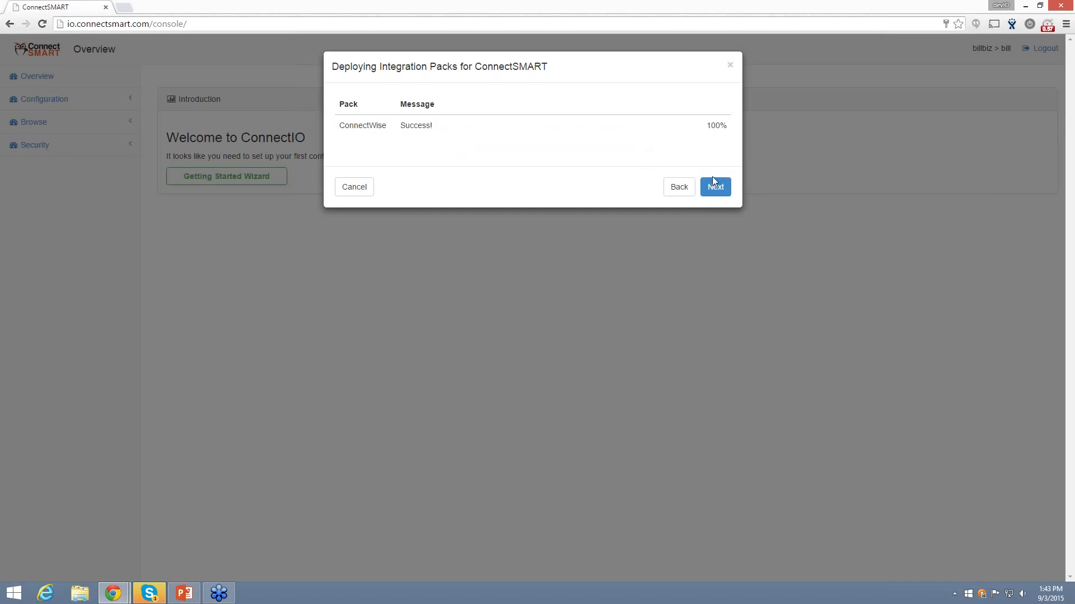
left_click(716, 188)
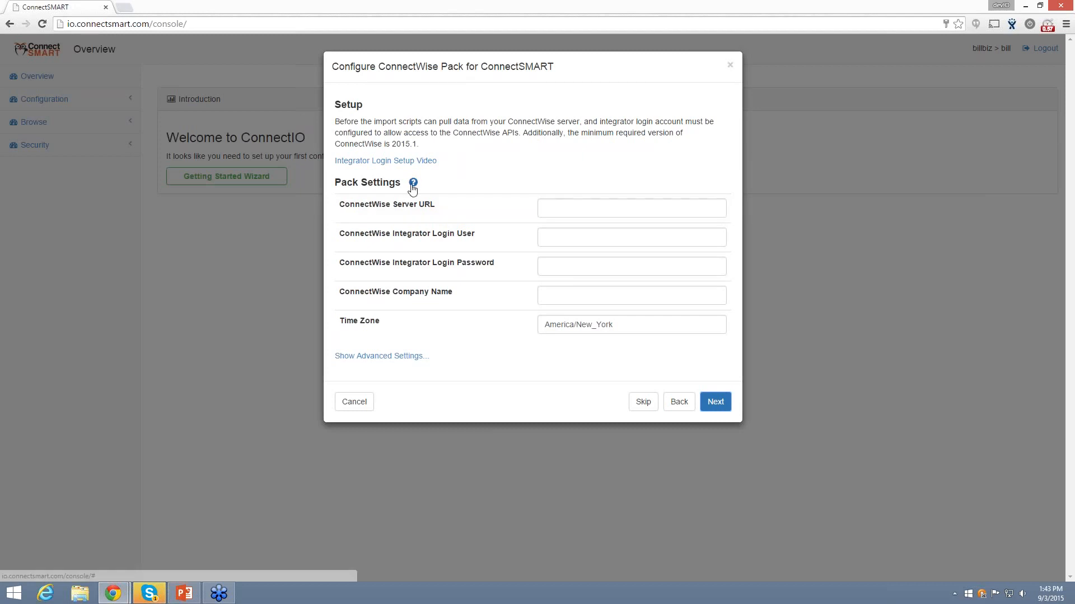
- Check the pack setting descriptions, then set the ConnectWise server URL to connect.connectsmart.com and the integrator login user to example
mouse_move(413, 183)
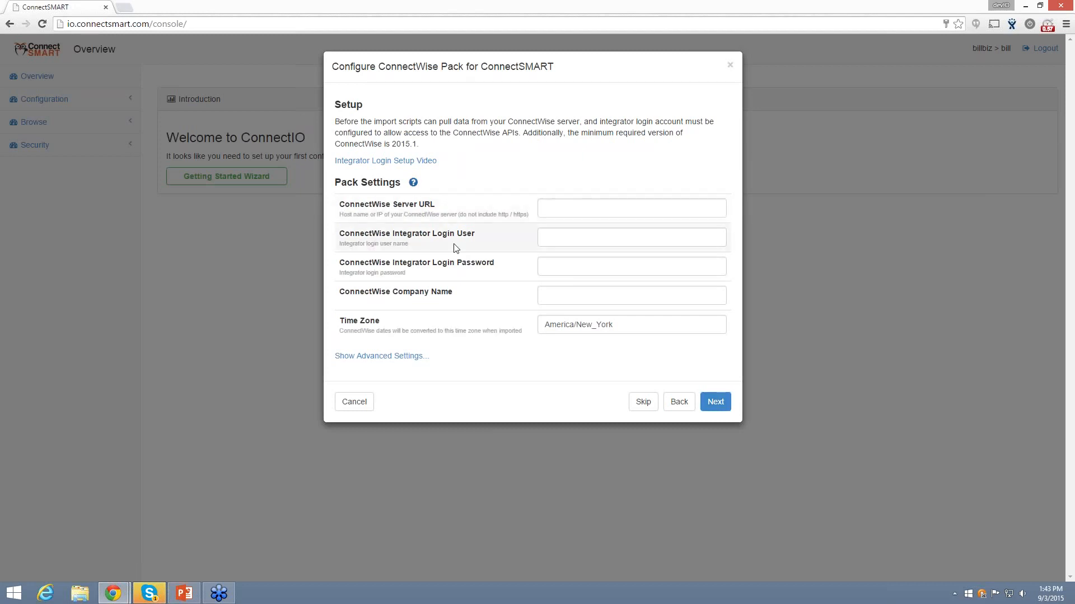
left_click(413, 182)
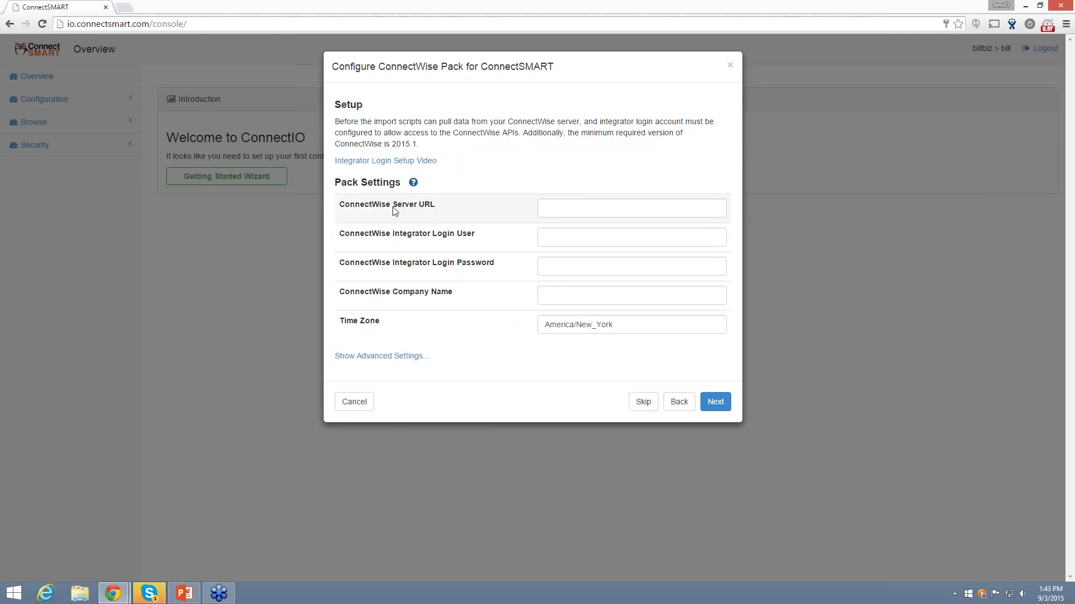
left_click(637, 215)
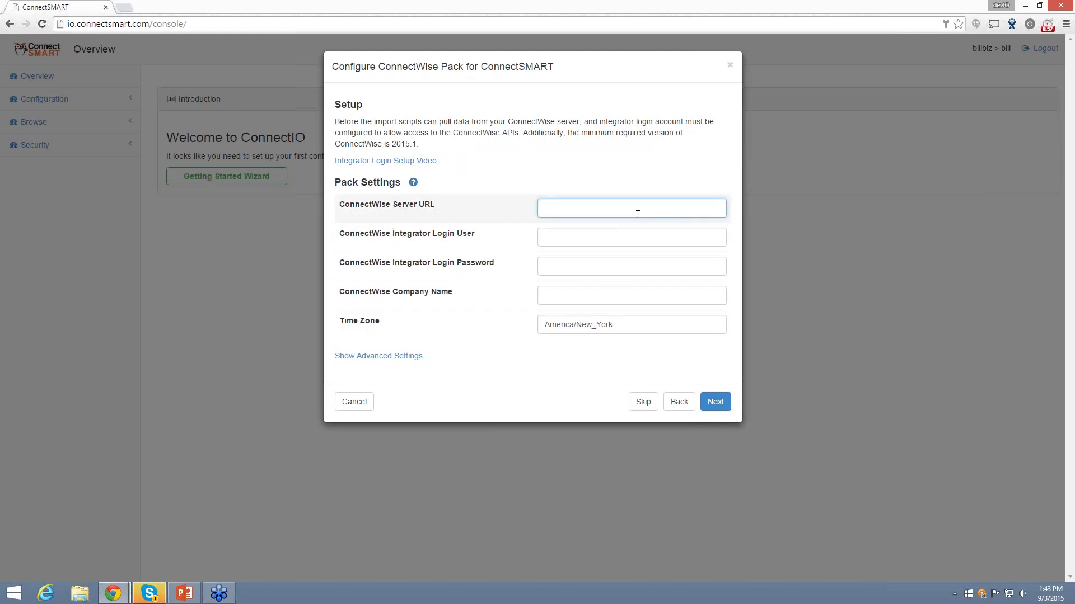
type("connect.con")
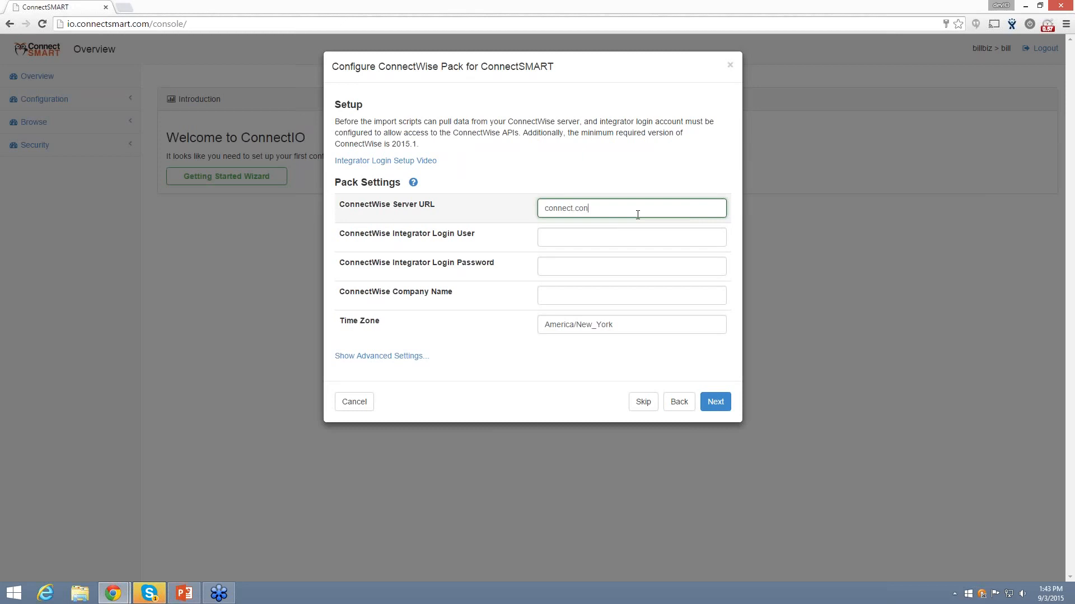
type("nectsmart.com")
key("Tab")
type("examp")
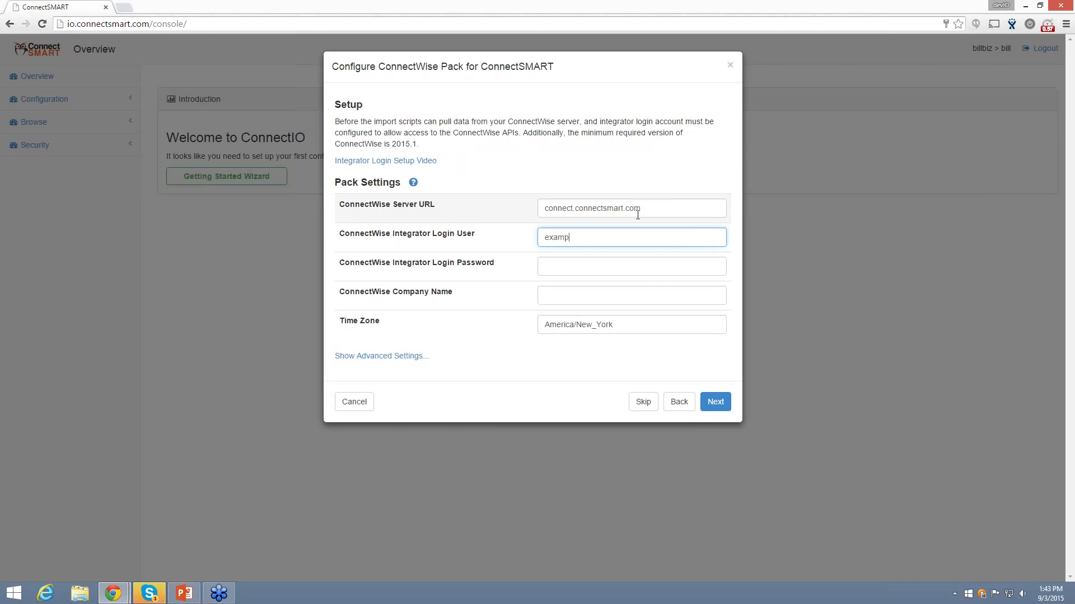
type("le")
- Enter the ConnectWise integrator login password, set the company name to example and submit the pack settings
key("Tab")
type("****")
key("Tab")
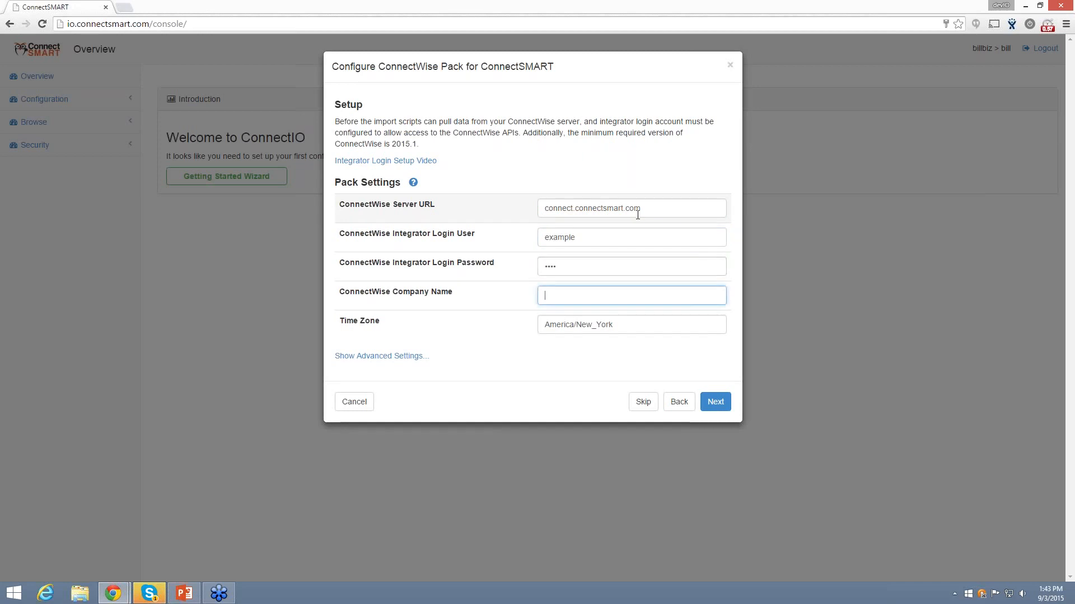
type("example")
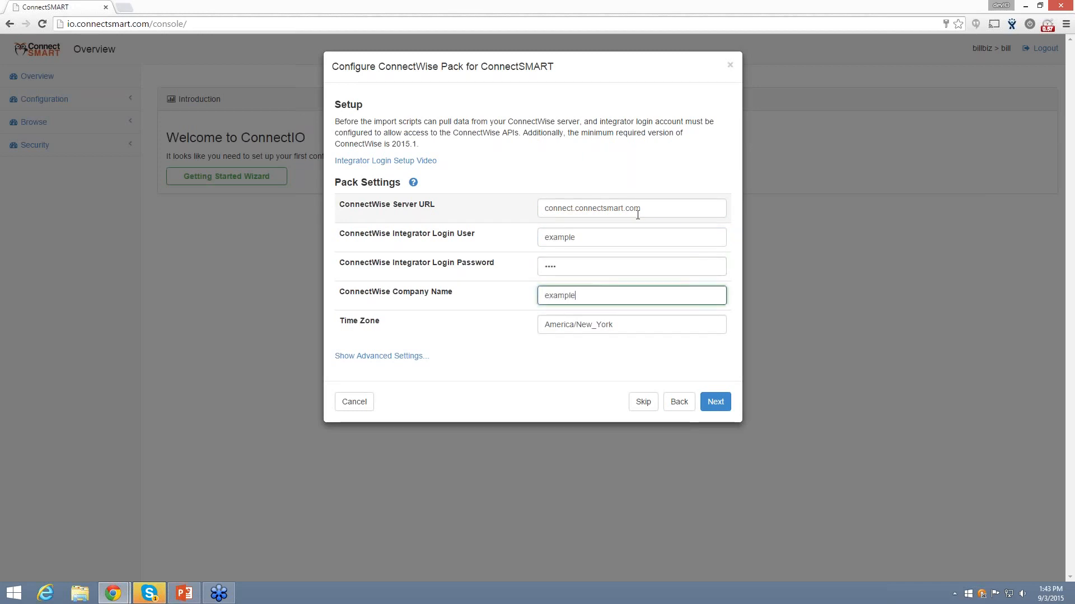
left_click(616, 360)
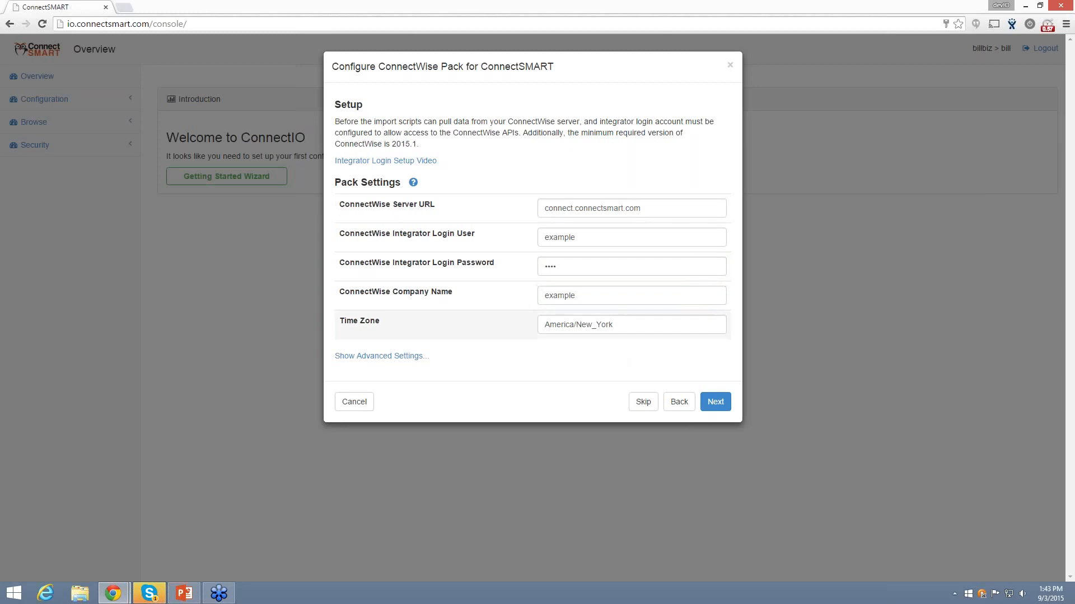
left_click(715, 402)
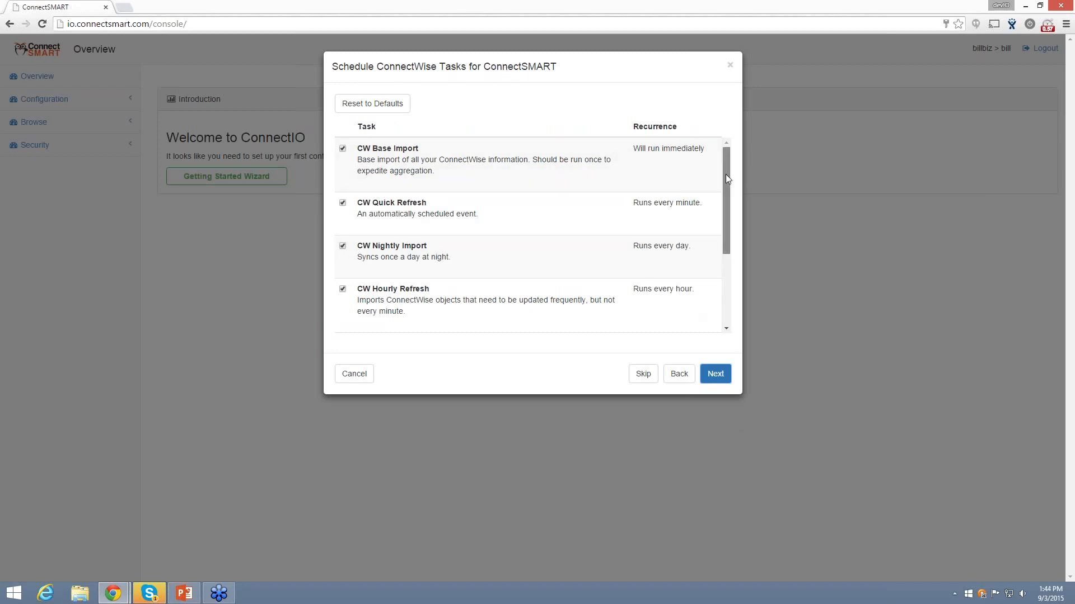
- Accept the default ConnectWise import task schedule and finish the wizard after reviewing the deployment summary
left_click_drag(726, 175, 730, 207)
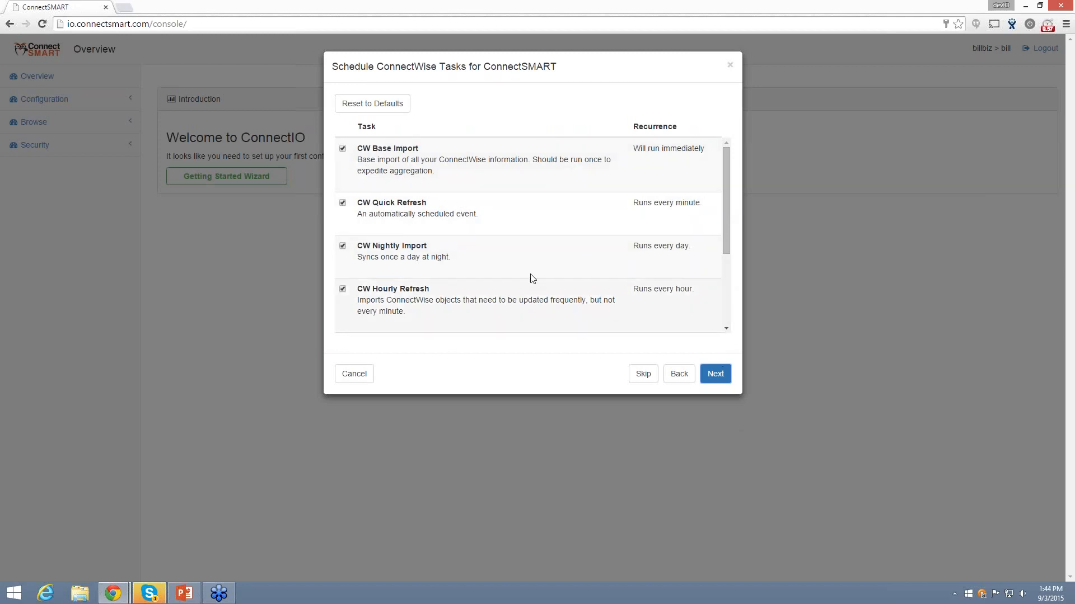
left_click(726, 375)
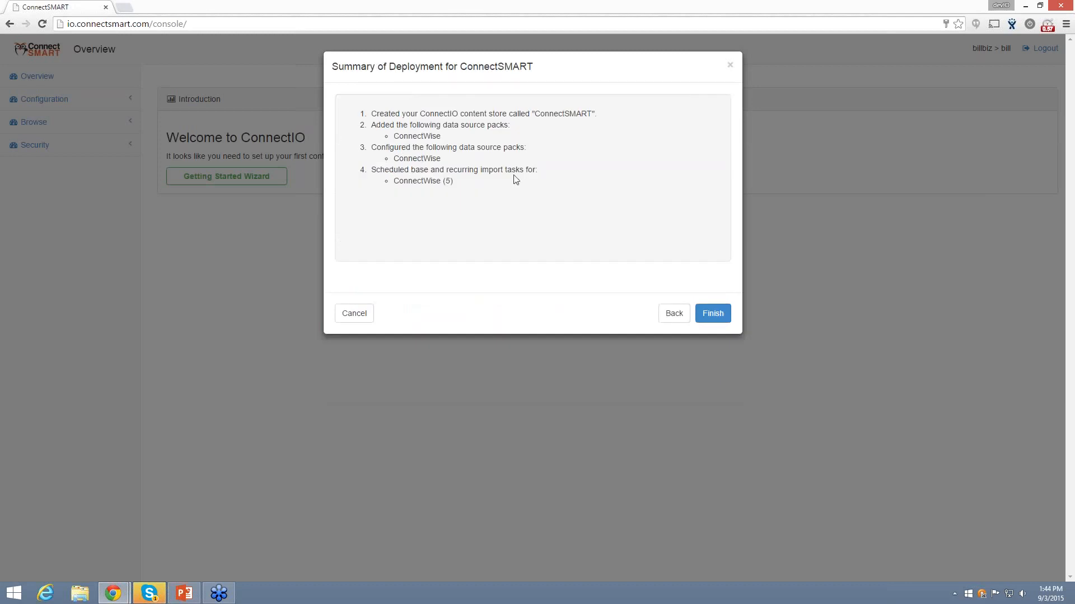
double_click(551, 114)
double_click(422, 136)
double_click(435, 157)
double_click(437, 181)
left_click(725, 314)
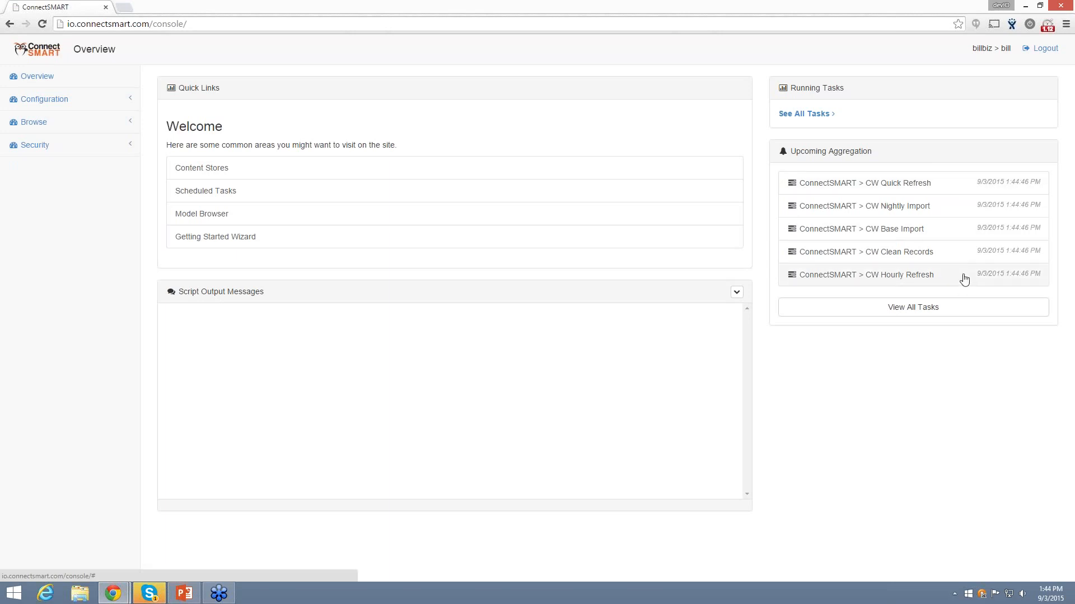
- Open the scheduled tasks, review the pack settings of the CW Base Import task and close them without changes
left_click(84, 99)
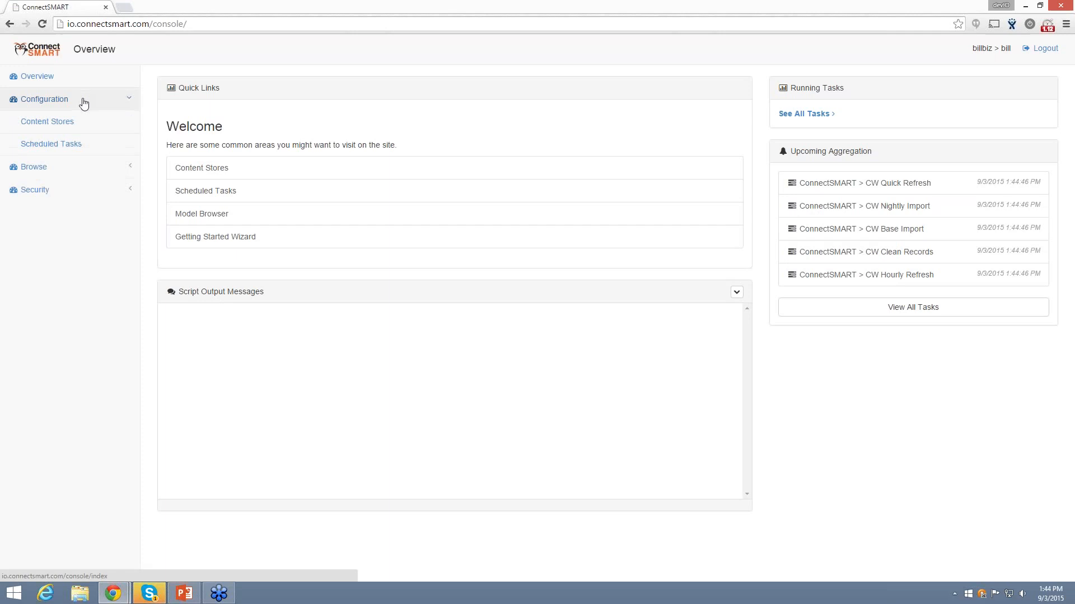
left_click(85, 146)
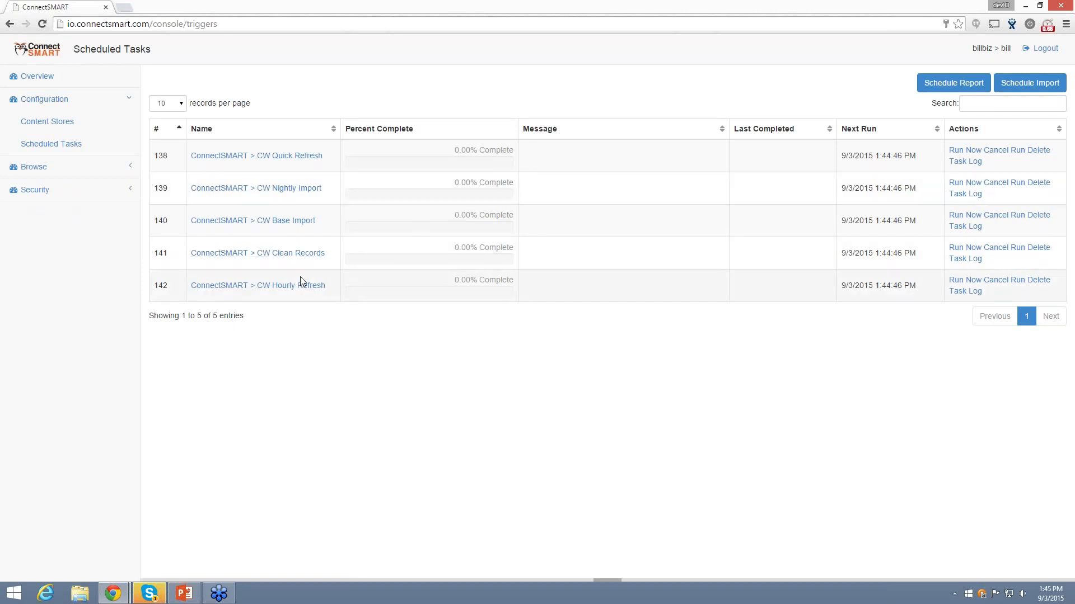
left_click(290, 225)
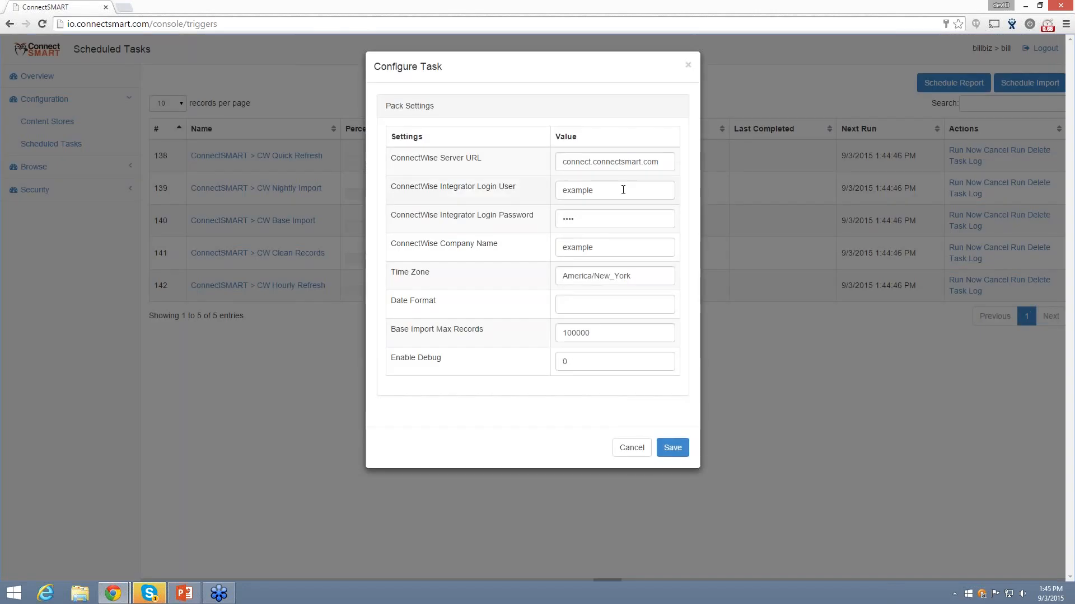
left_click(624, 188)
left_click(636, 221)
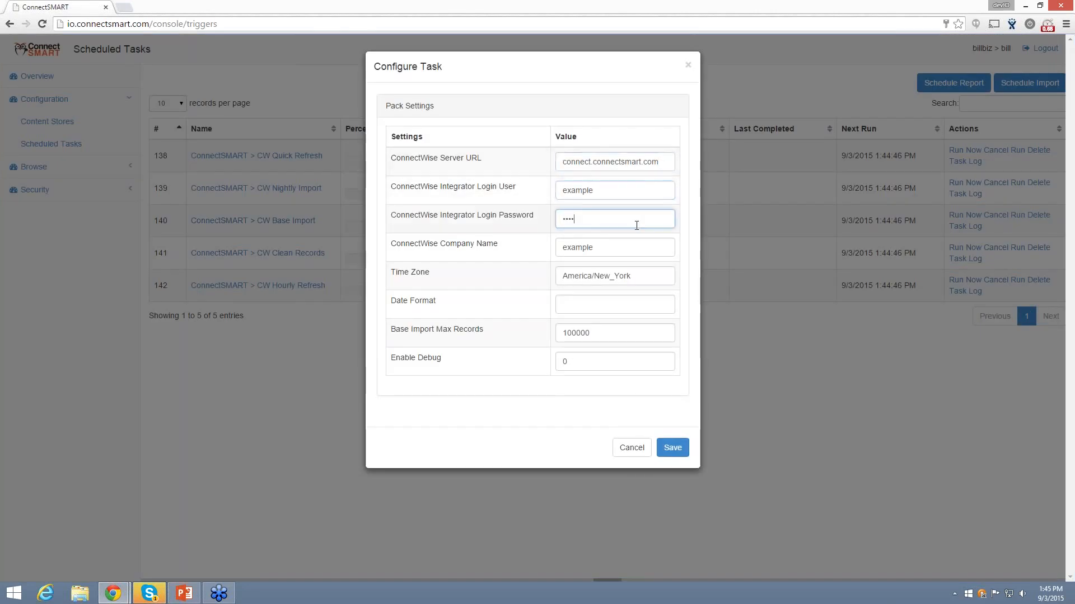
left_click(636, 247)
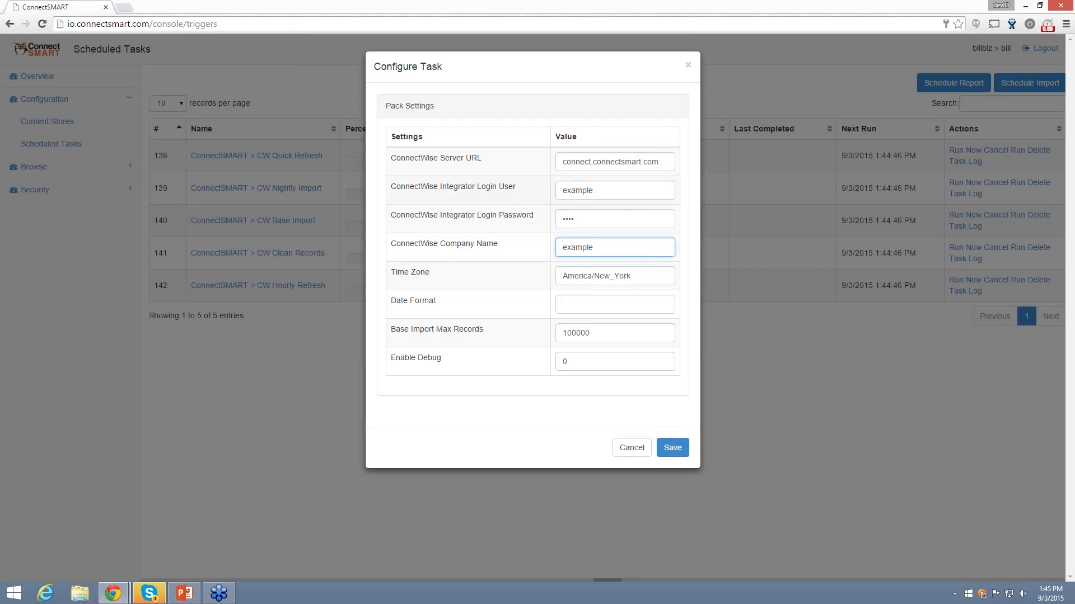
left_click(688, 67)
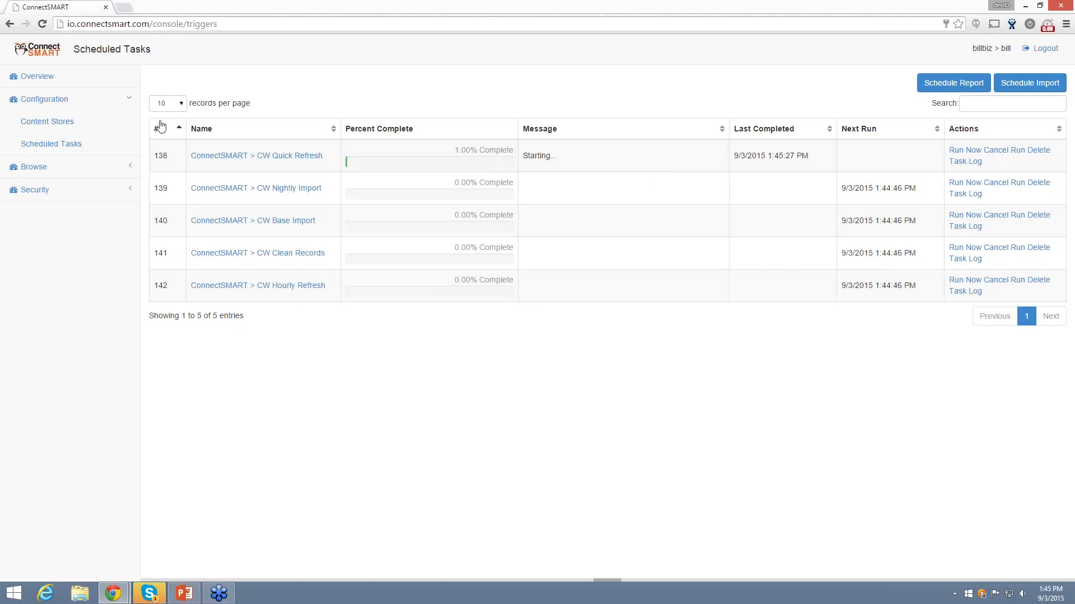
- Open the content stores list and examine the schema name of the ConnectSMART store
left_click(71, 124)
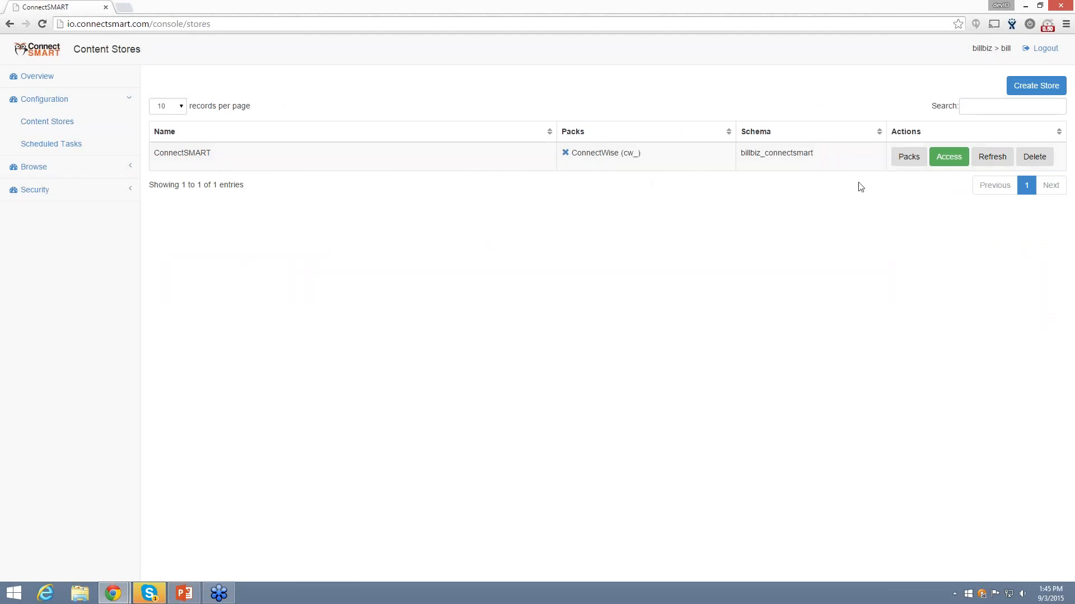
left_click_drag(815, 152, 740, 152)
left_click(796, 163)
- Review the read-only database account's user name and password field for the ConnectSMART store, then leave without saving
left_click(950, 162)
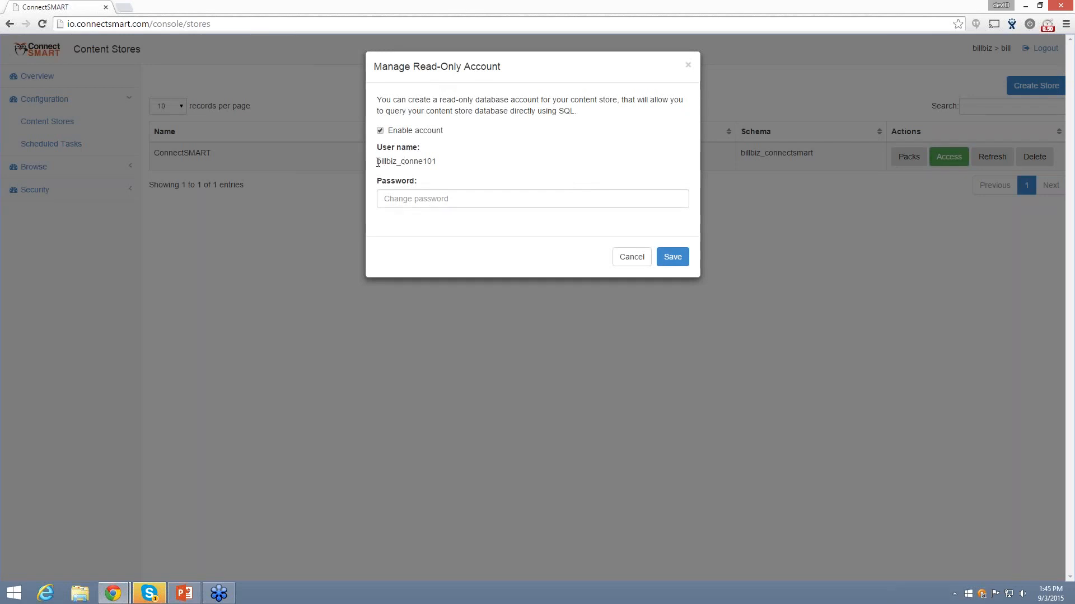
left_click_drag(375, 162, 444, 161)
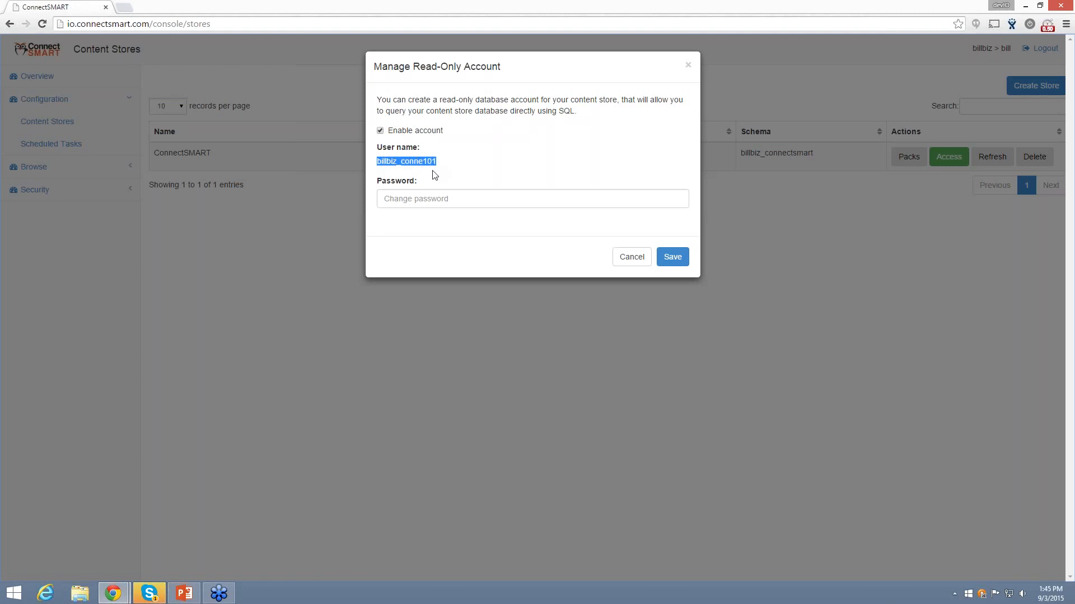
left_click(380, 160)
left_click(453, 201)
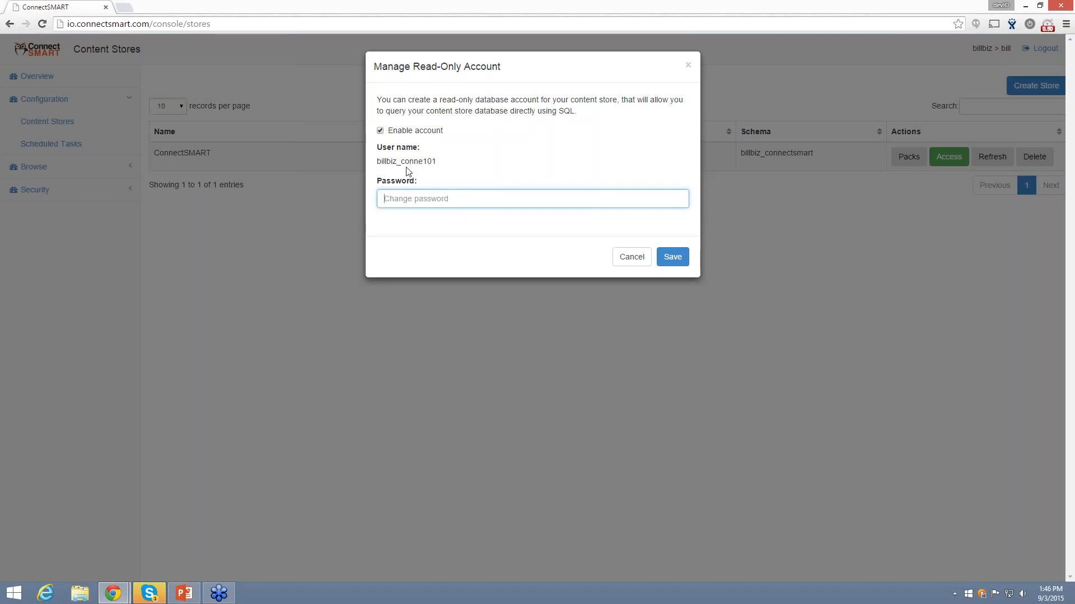
left_click(452, 160)
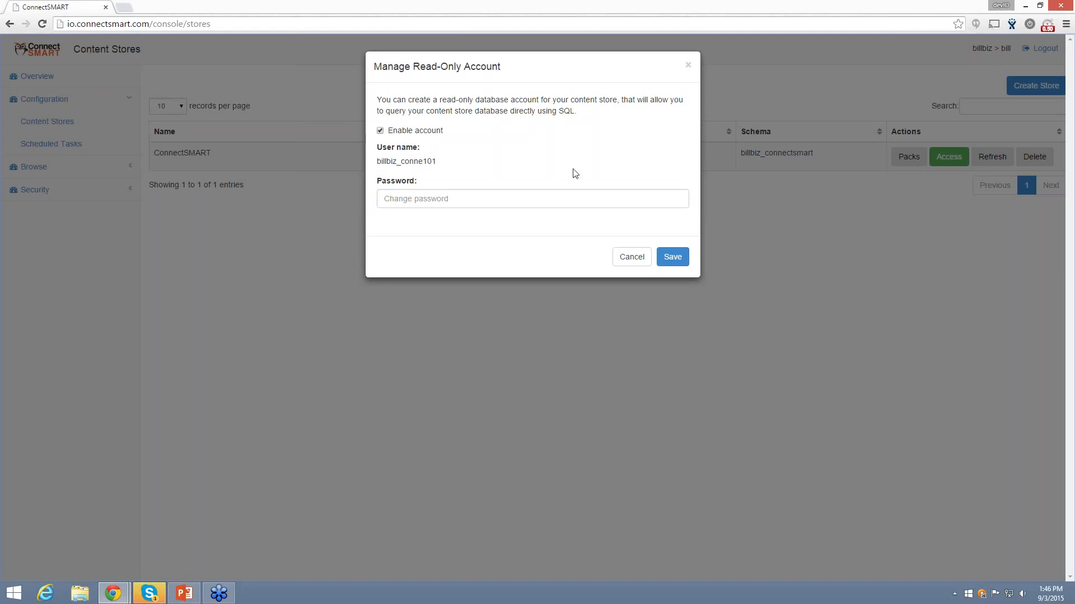
left_click(631, 262)
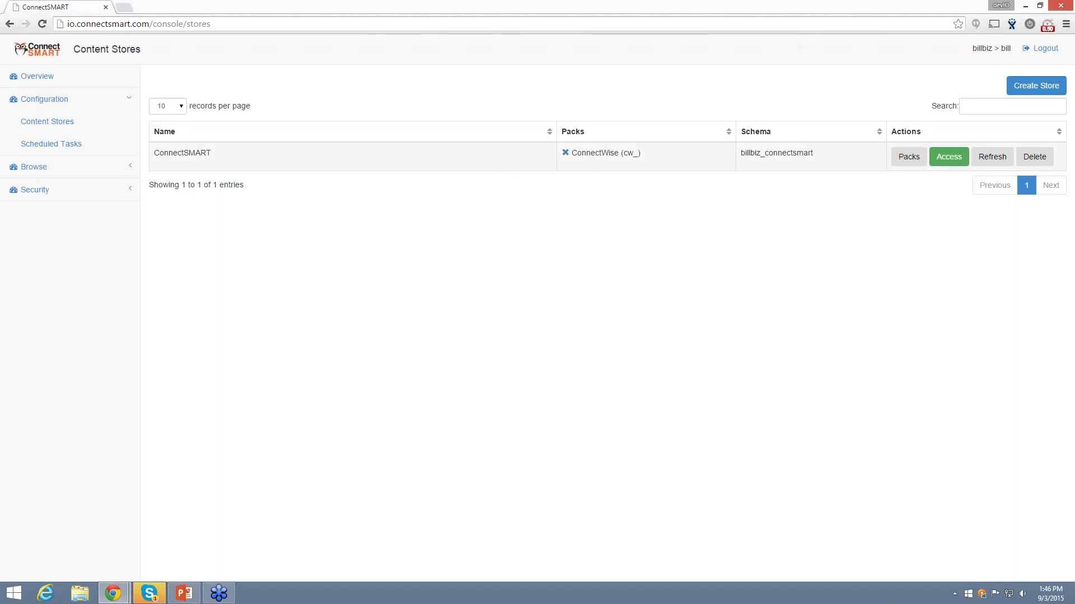
- Deploy the Labtech integration pack to the ConnectSMART store, then exit the wizard without filling in its pack settings
left_click(910, 164)
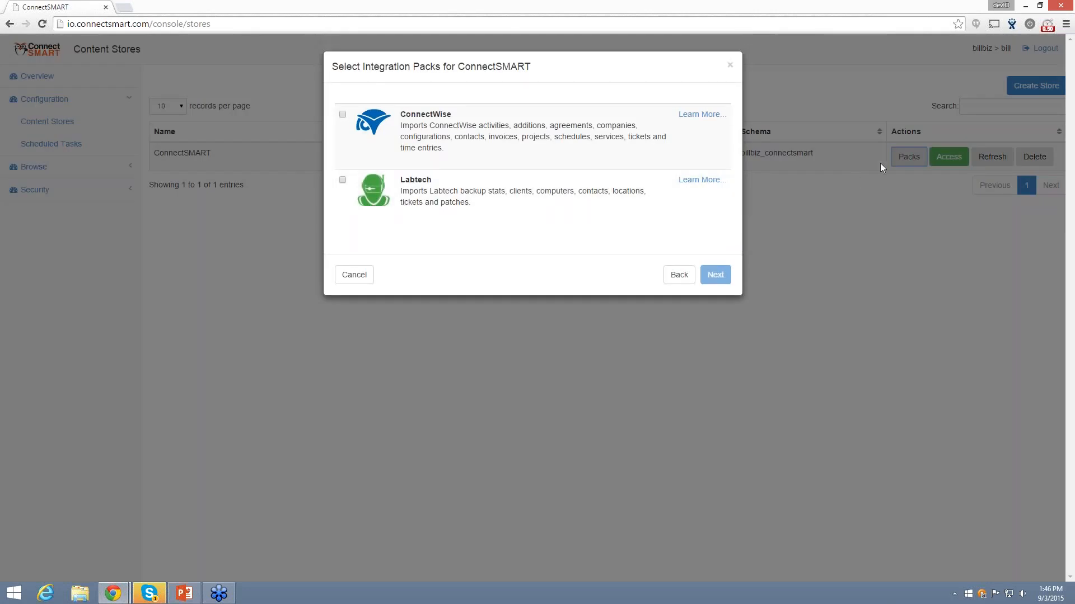
left_click(341, 181)
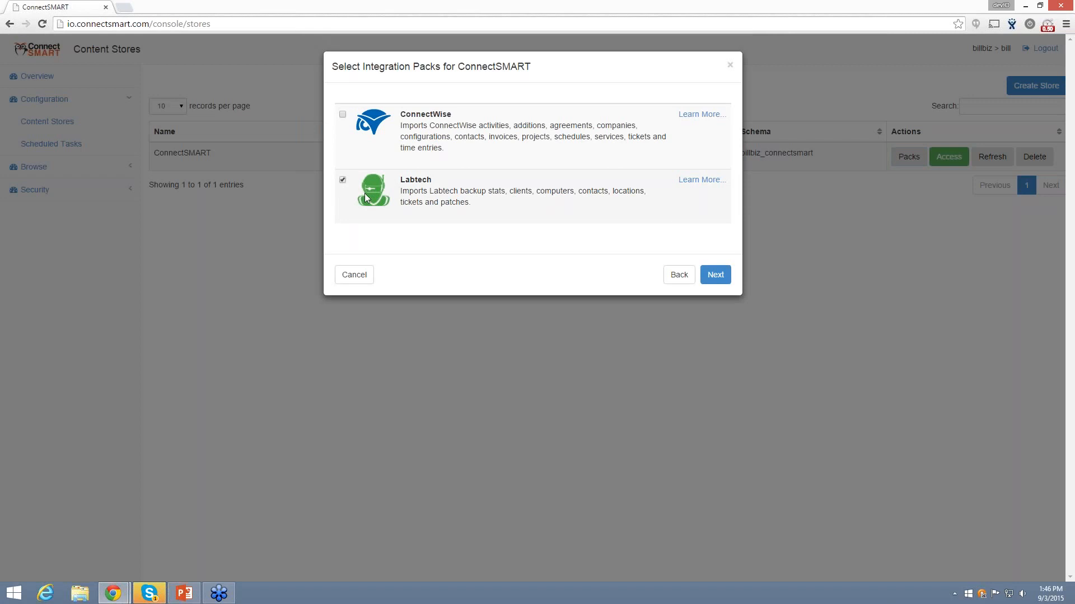
left_click(716, 275)
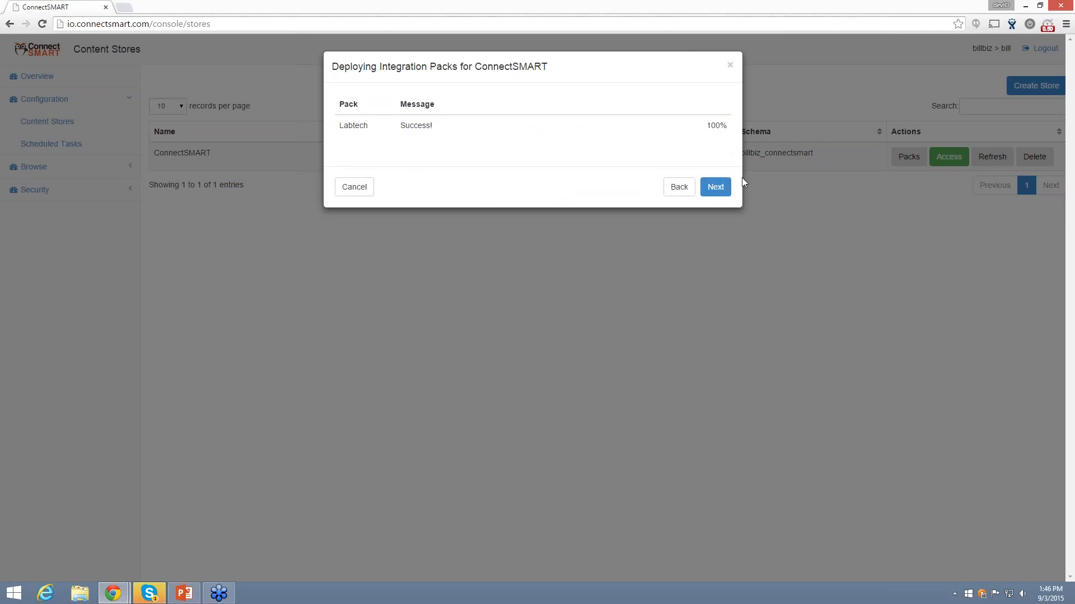
left_click(715, 186)
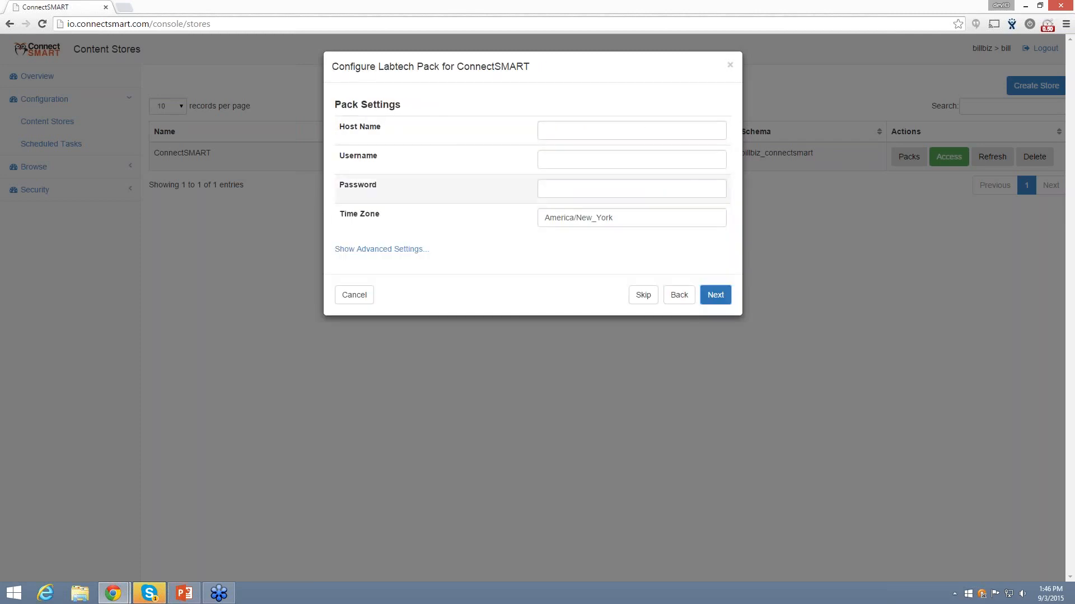
left_click(731, 67)
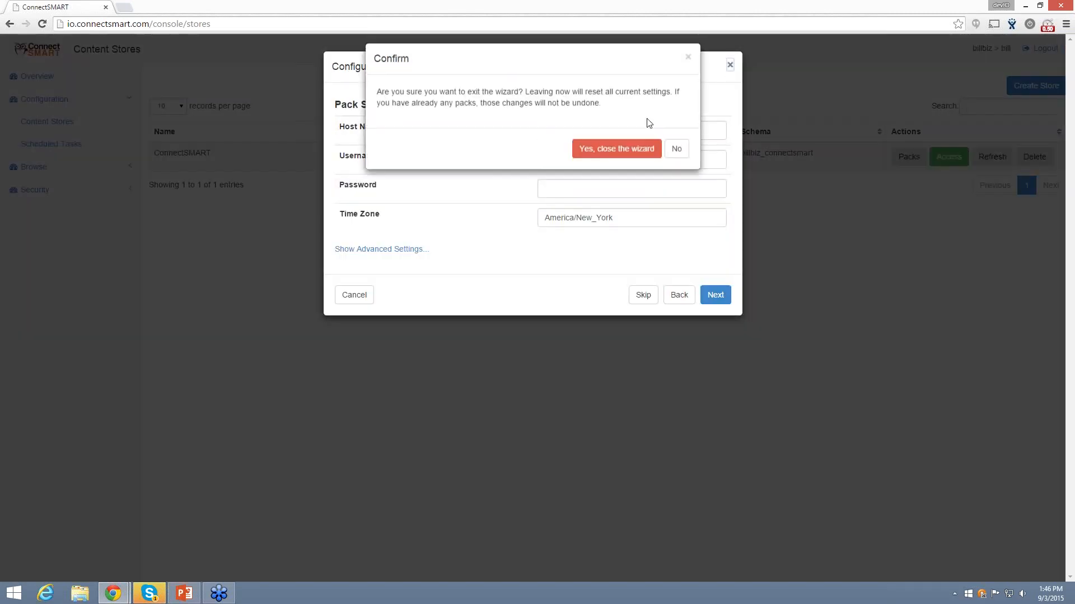
left_click(616, 148)
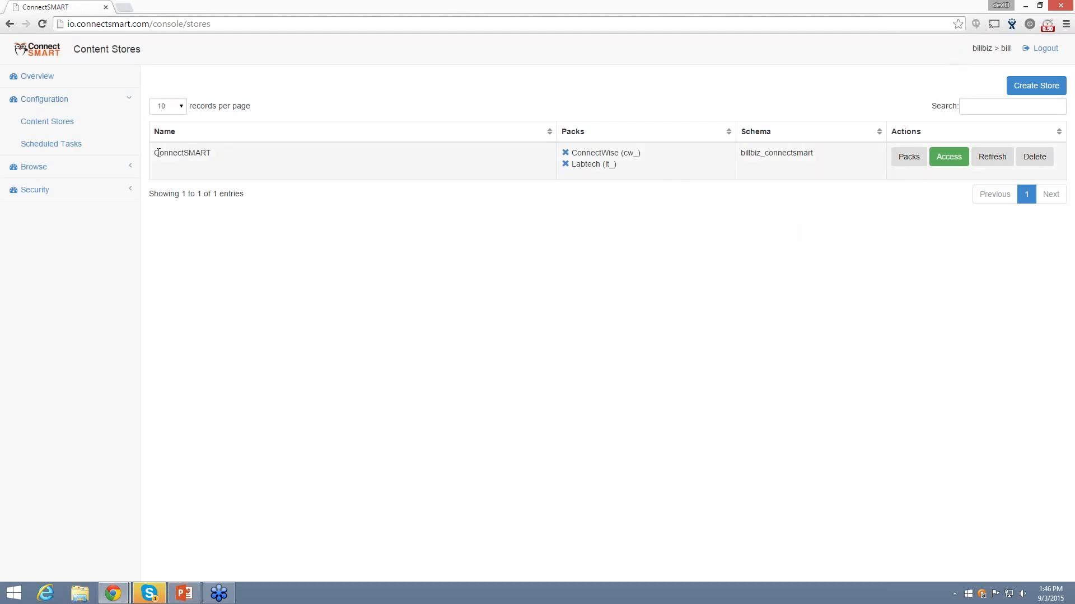
- Review the store name and database password fields for creating an additional content store, then close the wizard without deploying
double_click(201, 156)
left_click(858, 94)
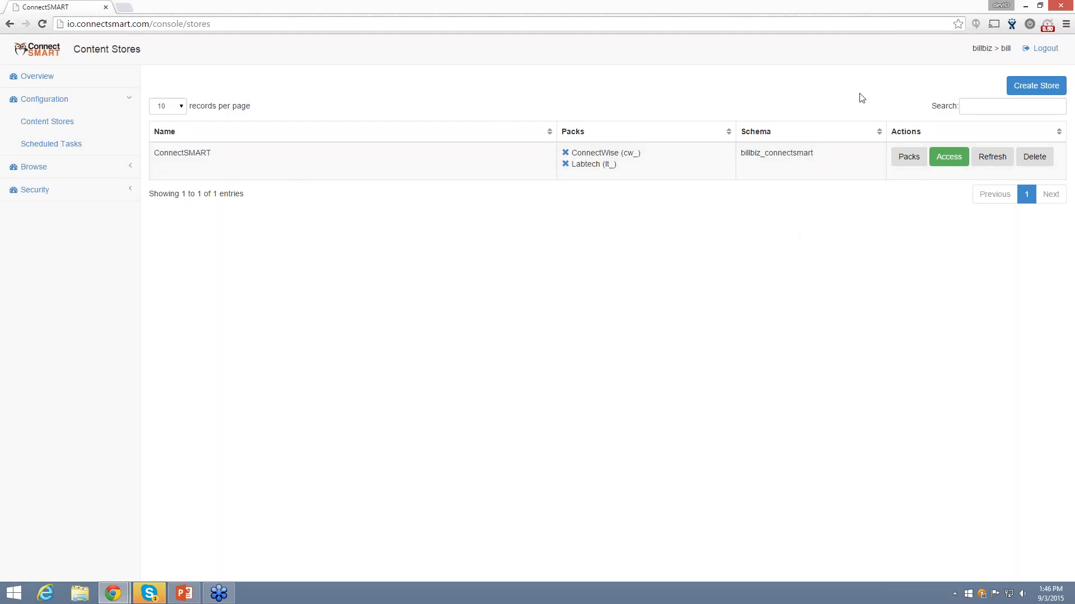
left_click(1034, 88)
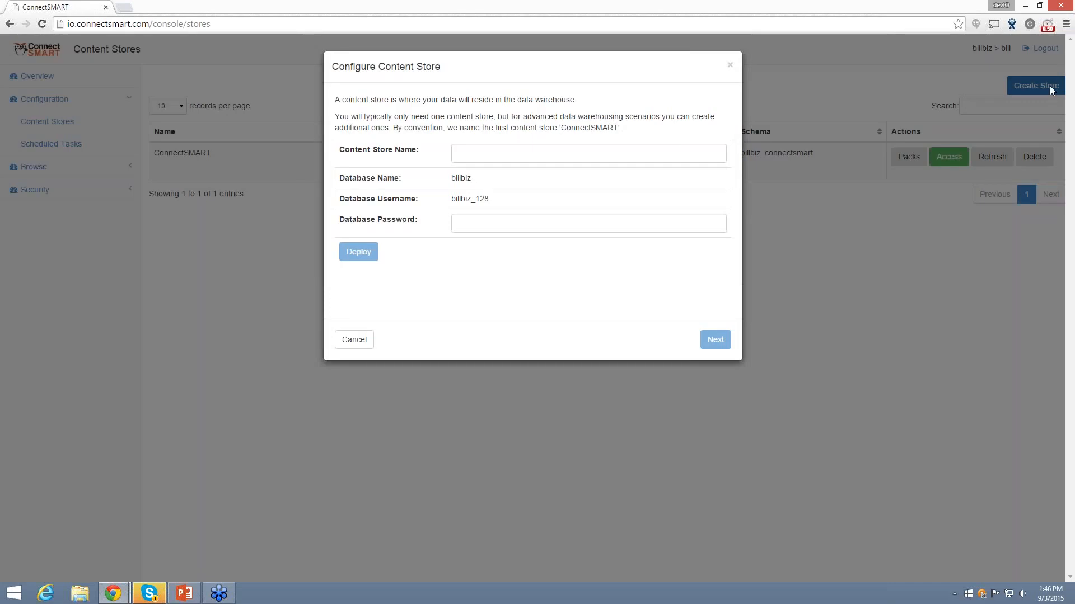
left_click(489, 150)
left_click(511, 222)
left_click(496, 155)
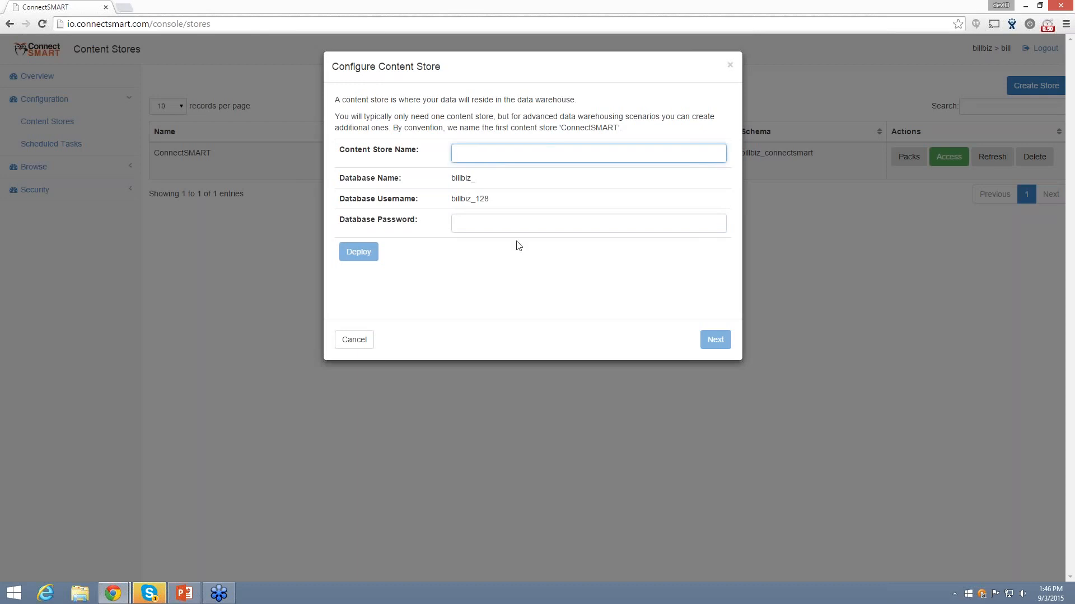
left_click(515, 226)
left_click(496, 154)
left_click(358, 343)
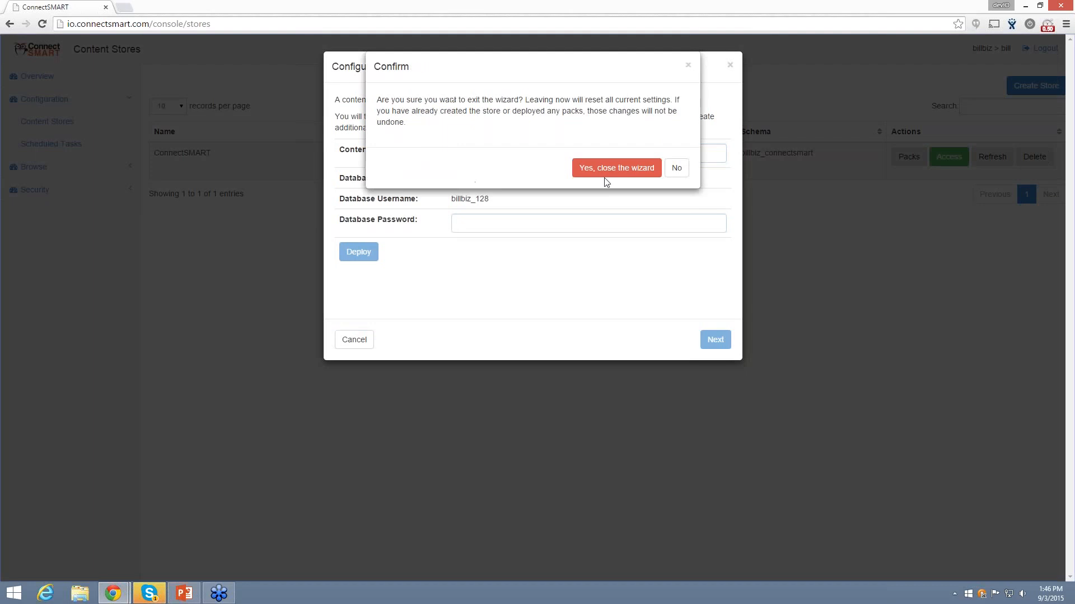
left_click(605, 169)
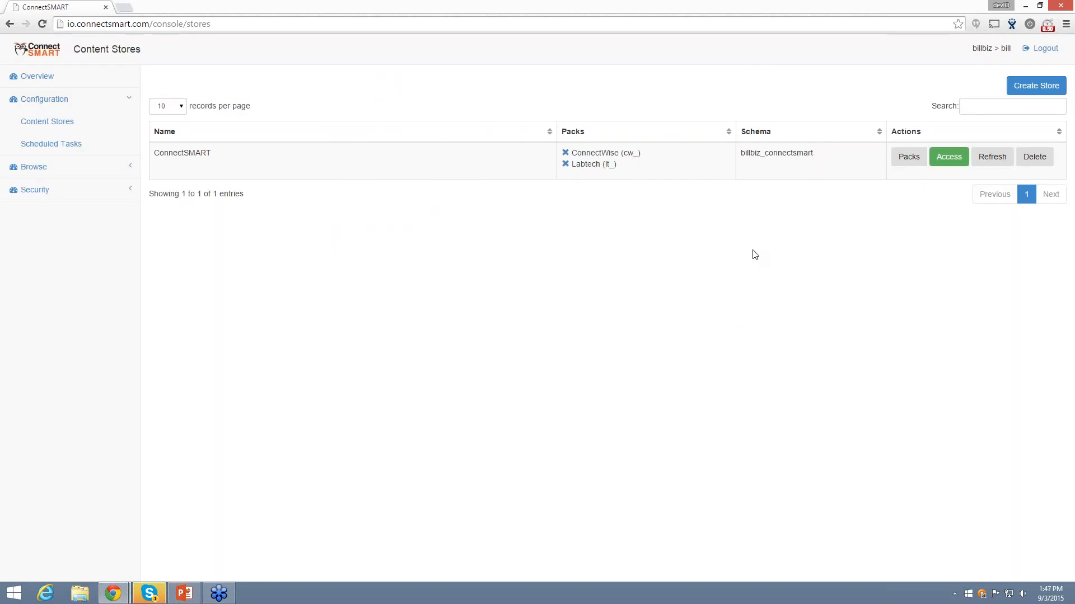